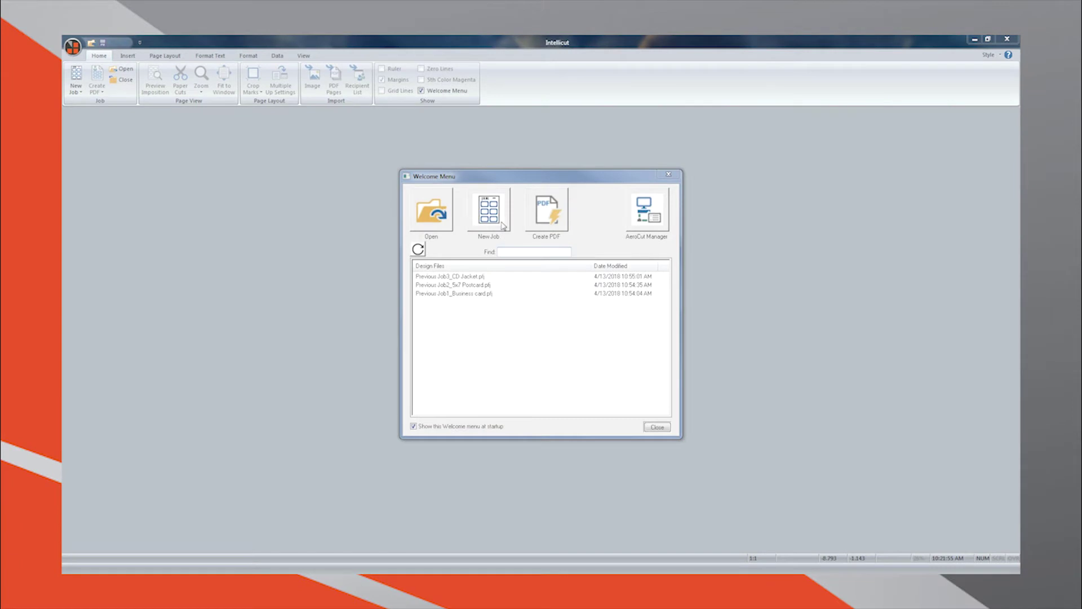
Start a new job from the AeroCut Rackcards template 3.75x8.5 with bleed on 13x19.
{"action": "left_click", "coordinate": [502, 226]}
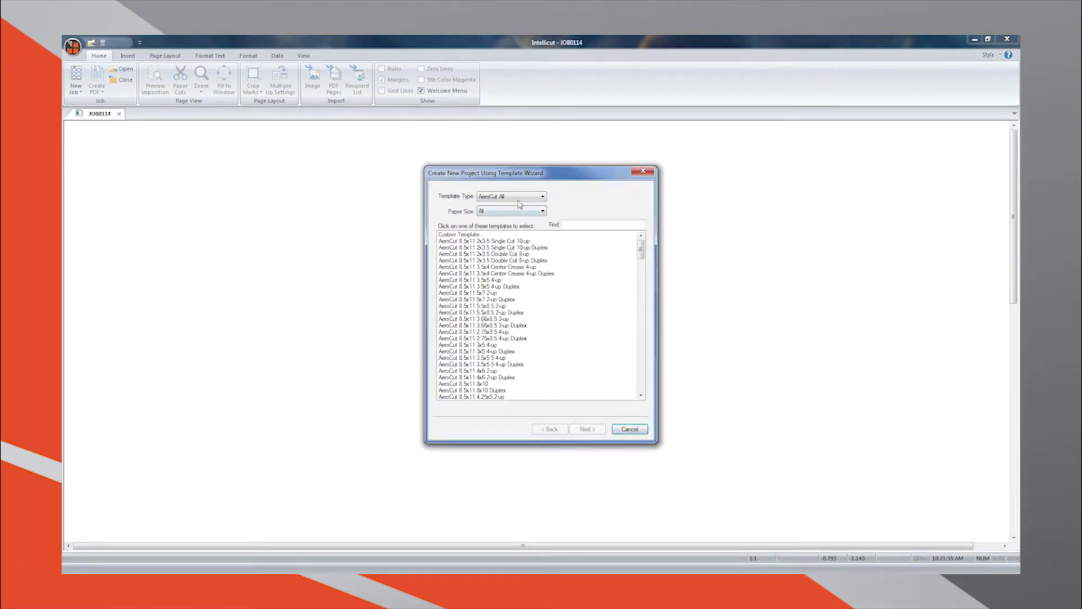
{"action": "left_click", "coordinate": [522, 197]}
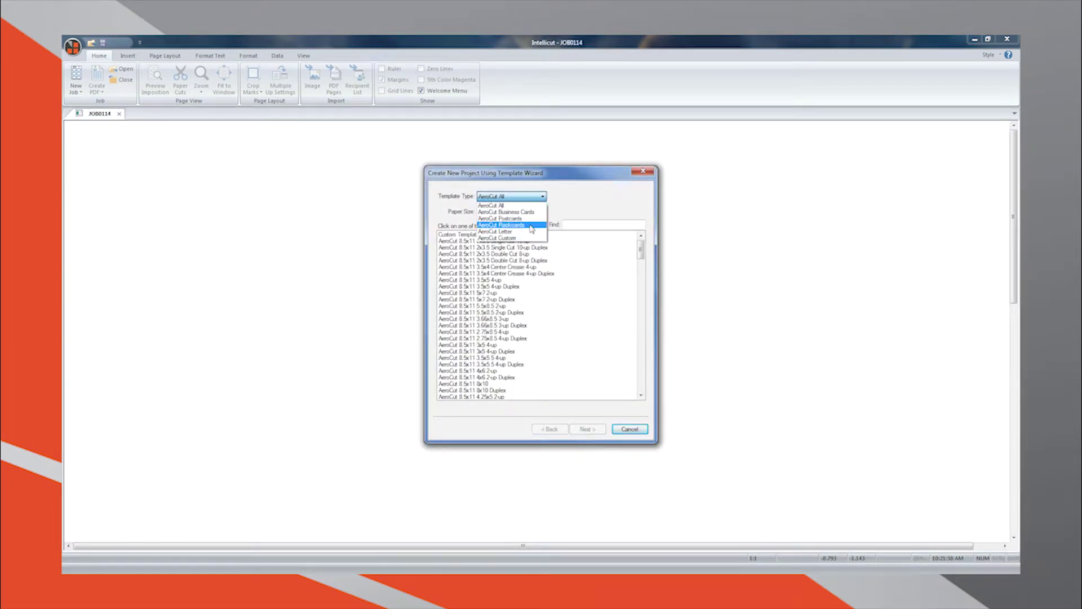
{"action": "left_click", "coordinate": [532, 226]}
{"action": "left_click", "coordinate": [475, 326]}
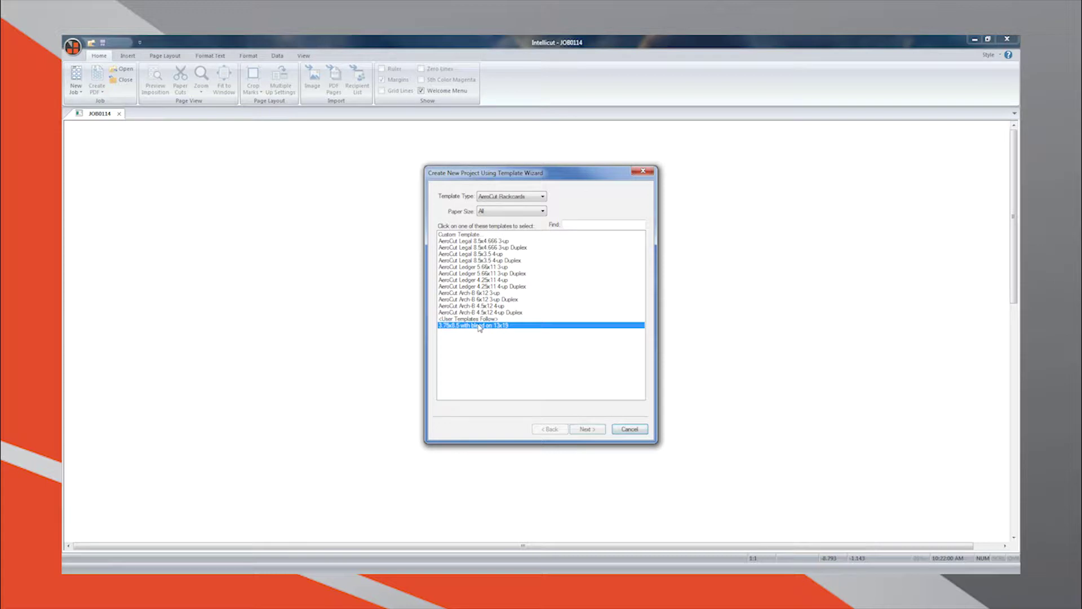
{"action": "left_click", "coordinate": [586, 429]}
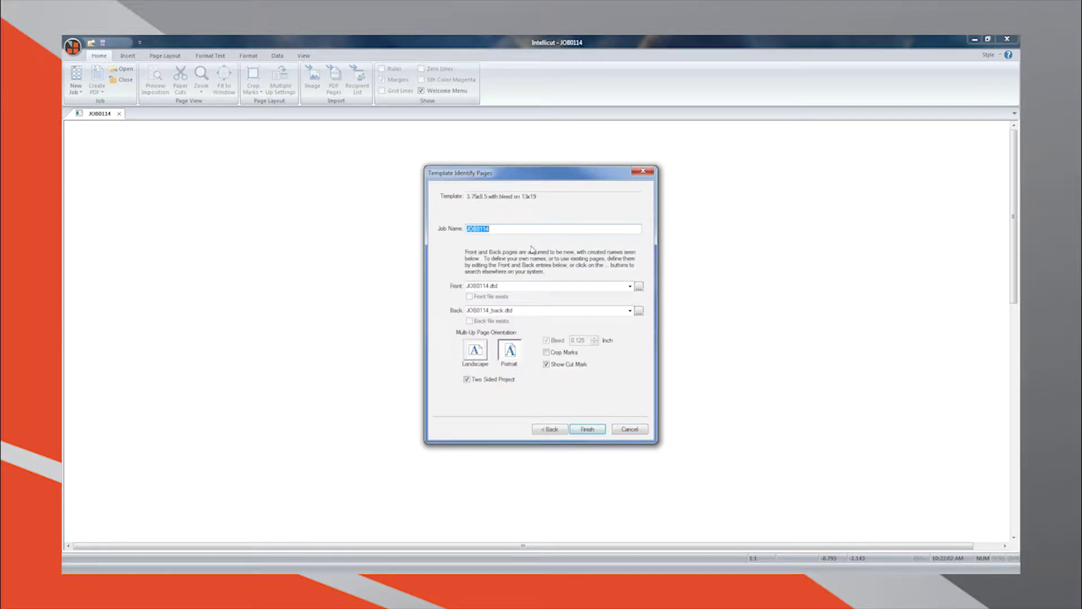
Name the job Rackcards_Lytrod and use that name for the front and back files.
{"action": "type", "text": "Rackcards_"}
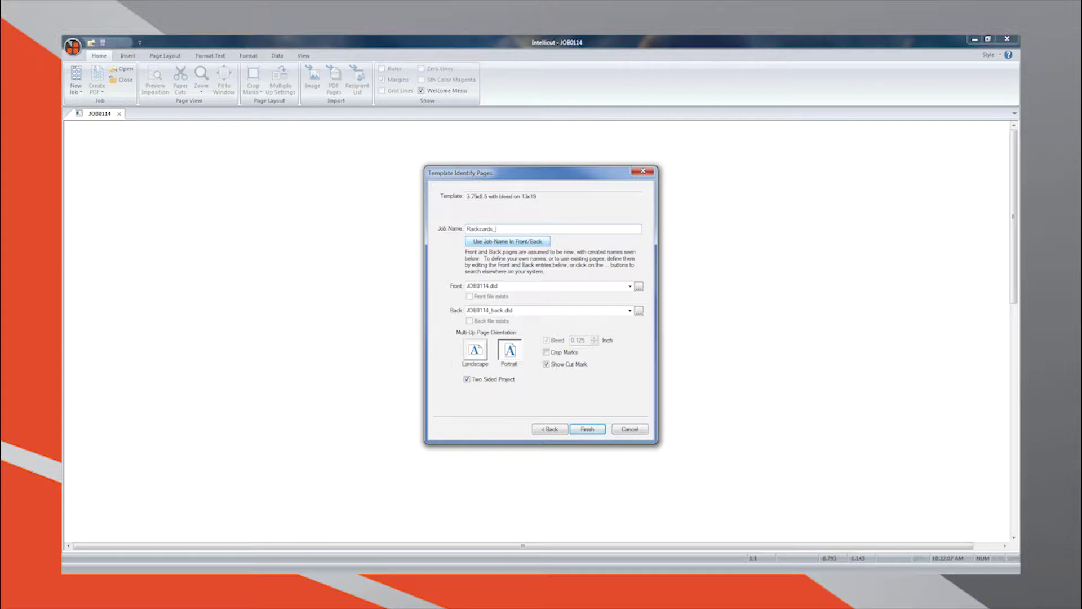
{"action": "type", "text": "Lytrod"}
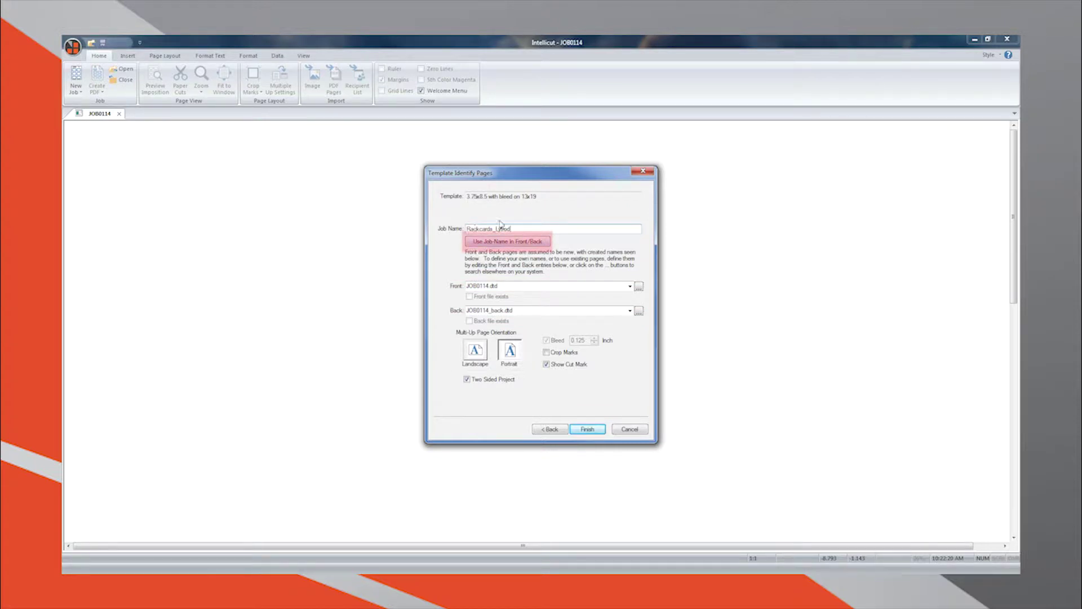
{"action": "left_click", "coordinate": [521, 242]}
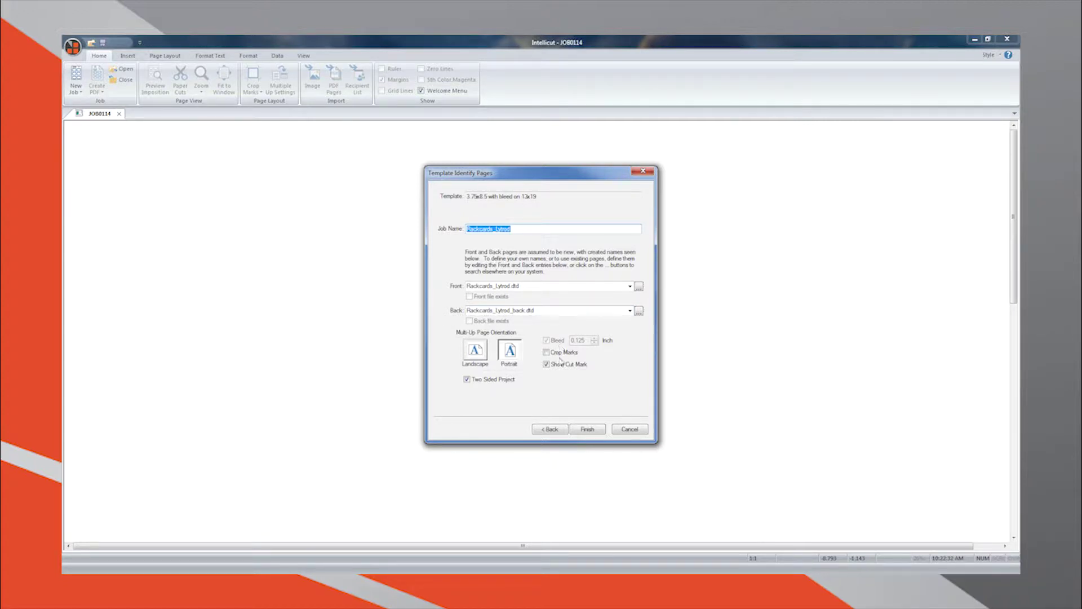
Finish creating the Rackcards_Lytrod job and check its blank back and front documents.
{"action": "left_click", "coordinate": [583, 429]}
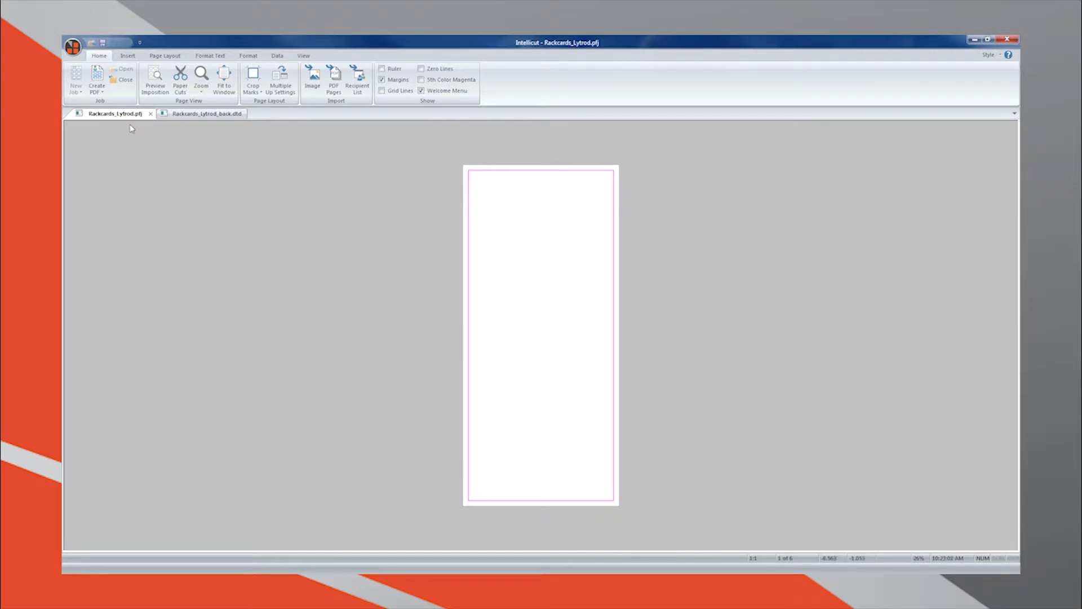
{"action": "left_click", "coordinate": [200, 117]}
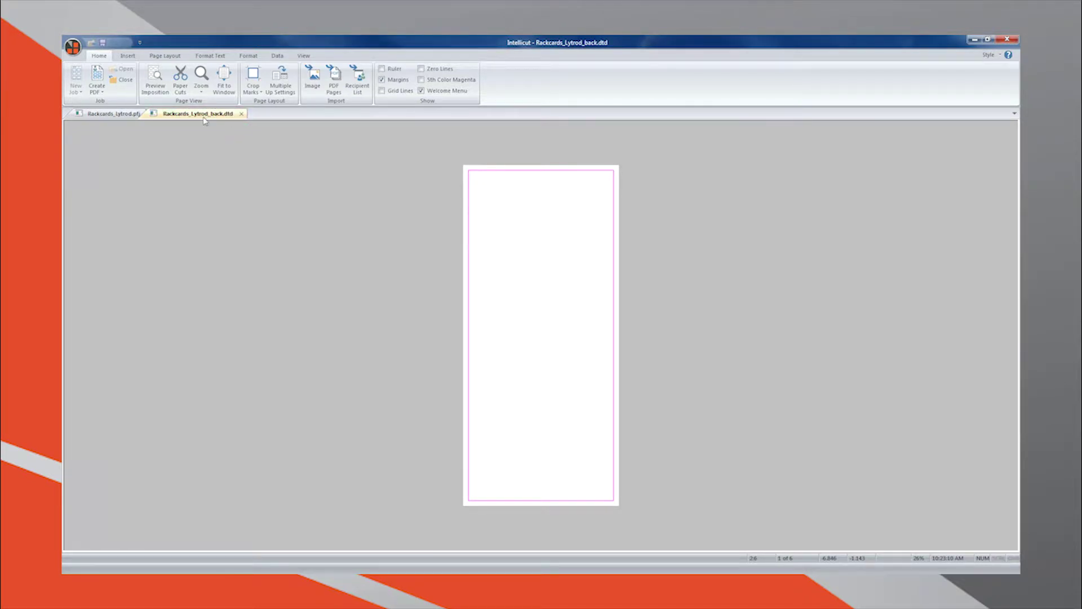
{"action": "left_click", "coordinate": [117, 116]}
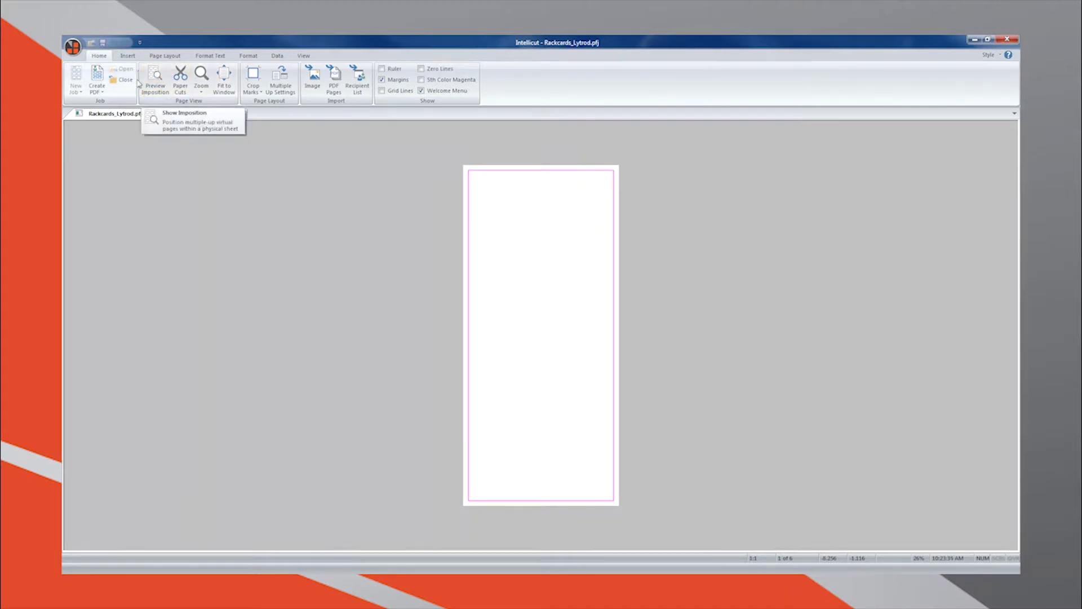
{"action": "left_click", "coordinate": [156, 90]}
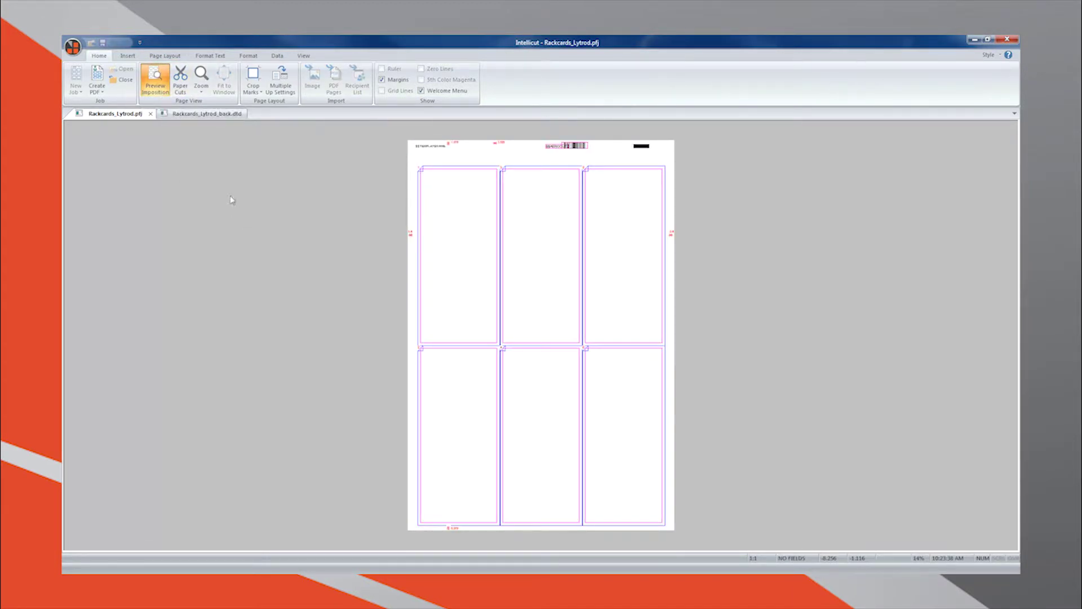
{"action": "left_click", "coordinate": [192, 114]}
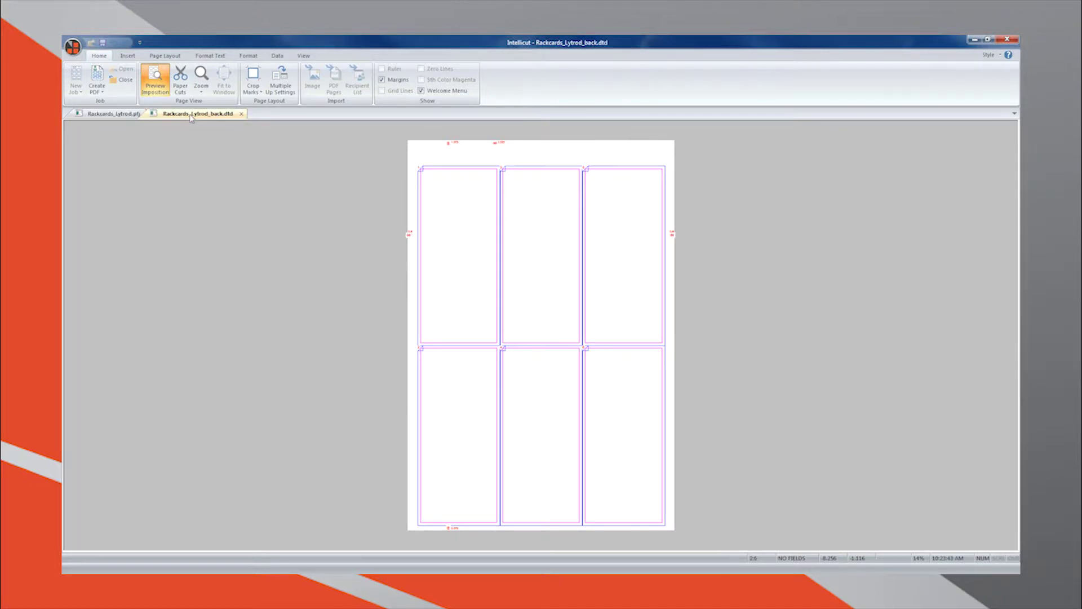
{"action": "left_click", "coordinate": [119, 115]}
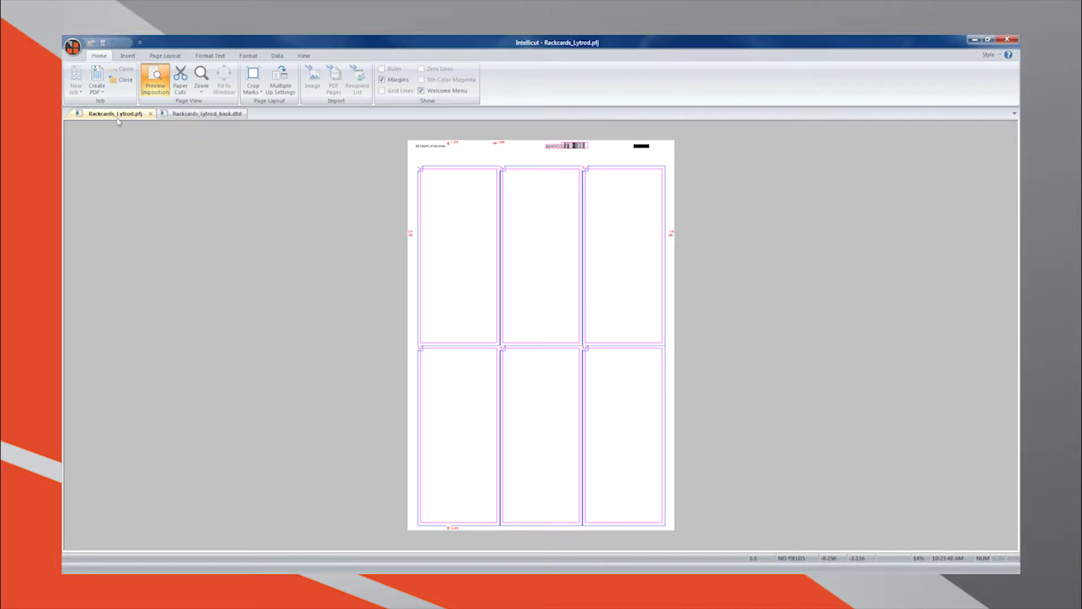
{"action": "left_click", "coordinate": [158, 79]}
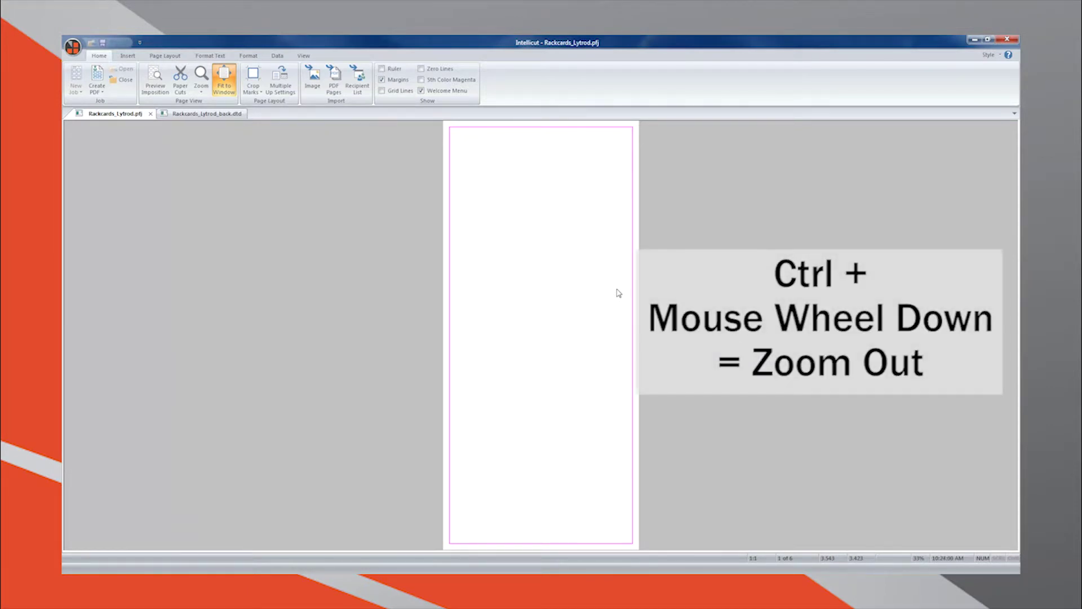
{"action": "scroll", "coordinate": [618, 293], "scroll_direction": "down", "scroll_amount": 1, "text": "ctrl"}
{"action": "scroll", "coordinate": [618, 293], "scroll_direction": "down", "scroll_amount": 2, "text": "ctrl"}
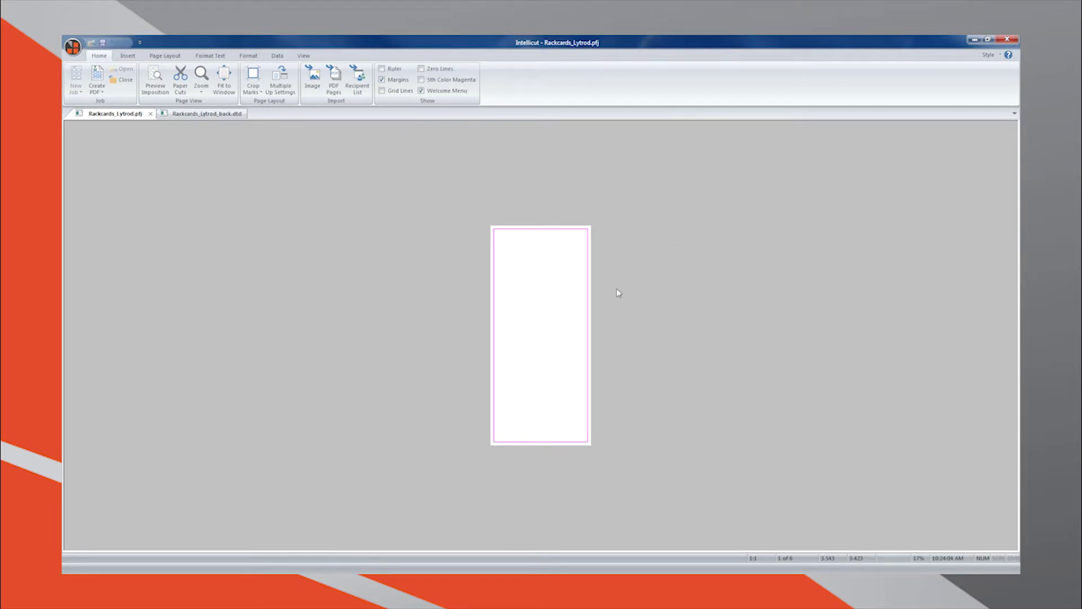
{"action": "scroll", "coordinate": [618, 293], "scroll_direction": "up", "scroll_amount": 3, "text": "ctrl"}
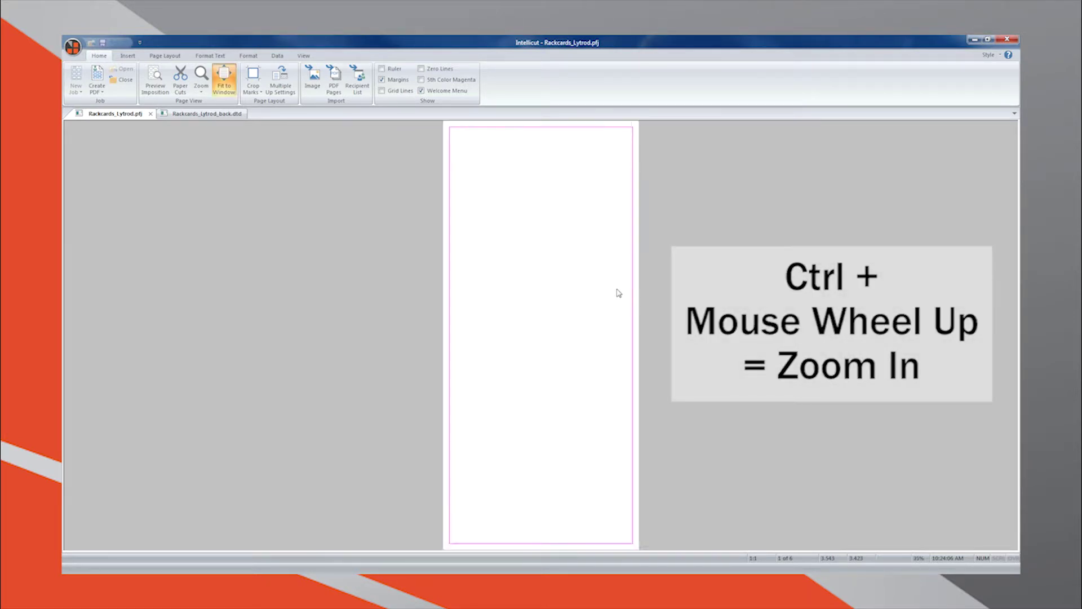
{"action": "scroll", "coordinate": [618, 292], "scroll_direction": "up", "scroll_amount": 2, "text": "ctrl"}
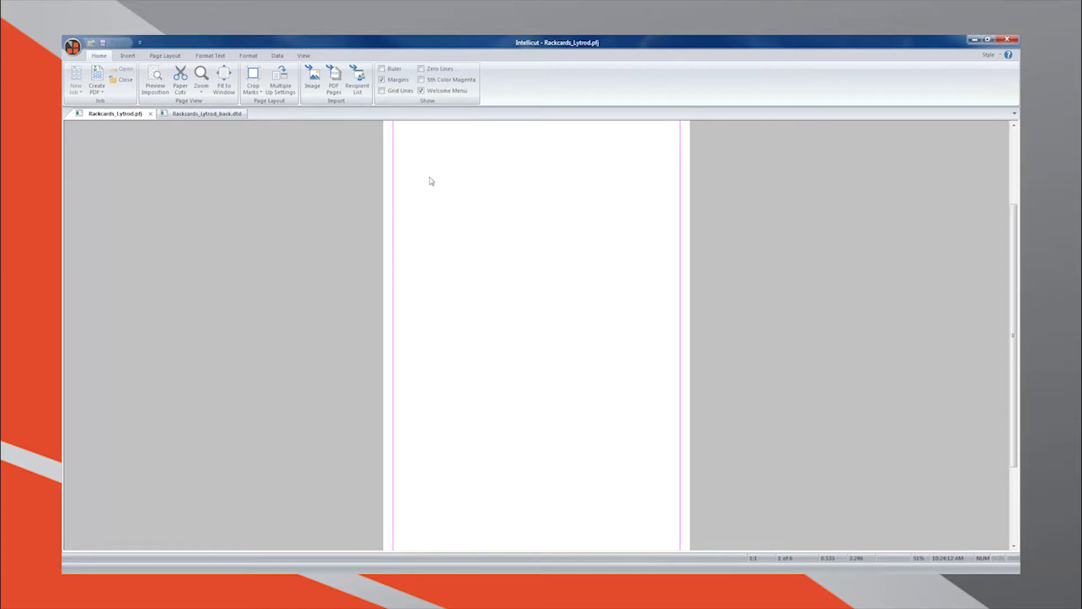
{"action": "left_click", "coordinate": [382, 82]}
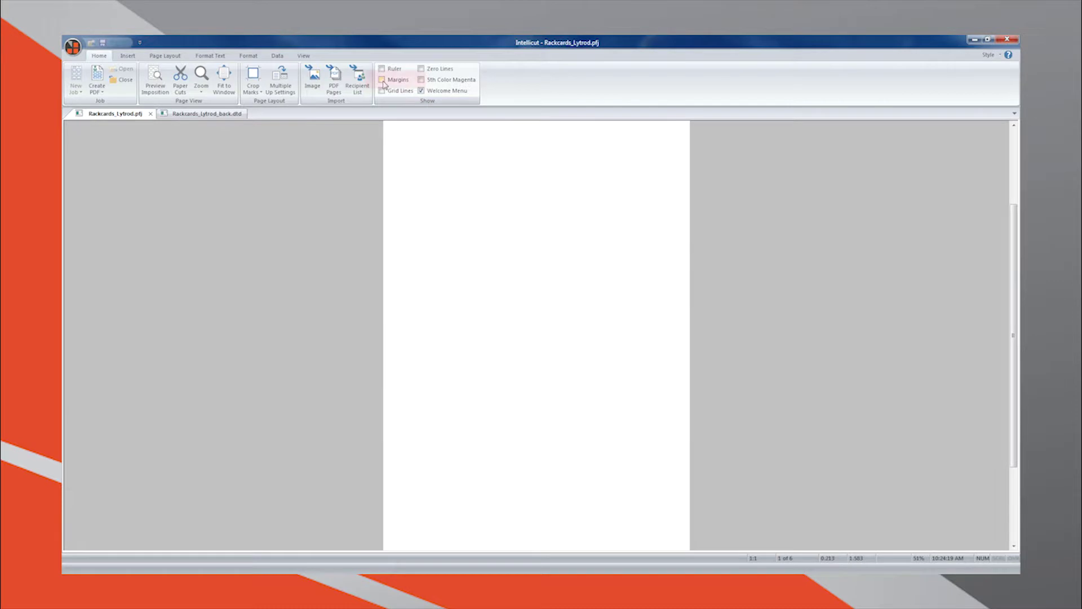
{"action": "left_click", "coordinate": [383, 80]}
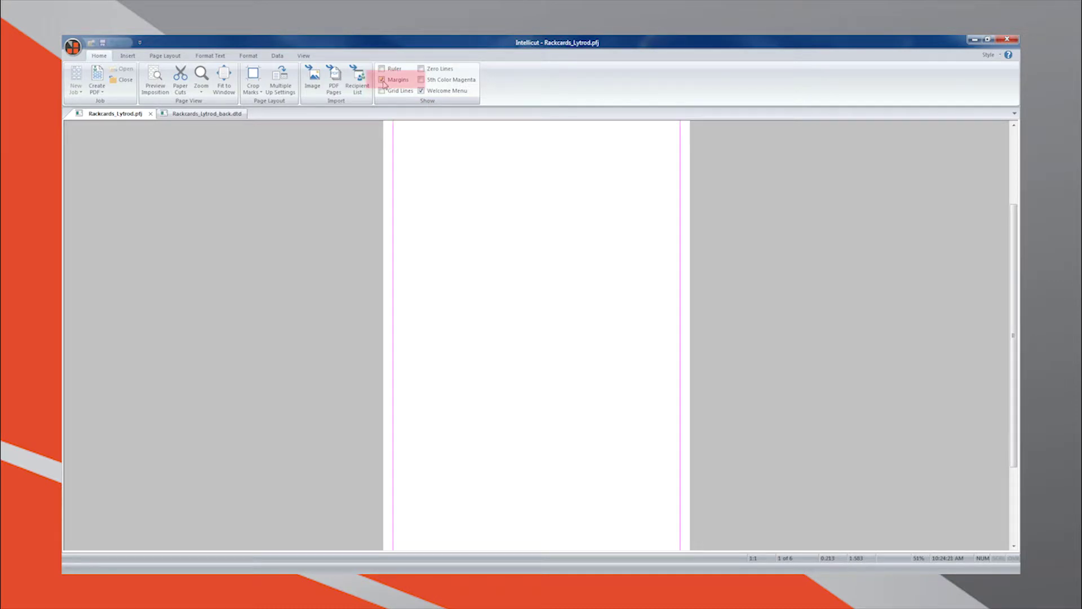
{"action": "left_click", "coordinate": [383, 80]}
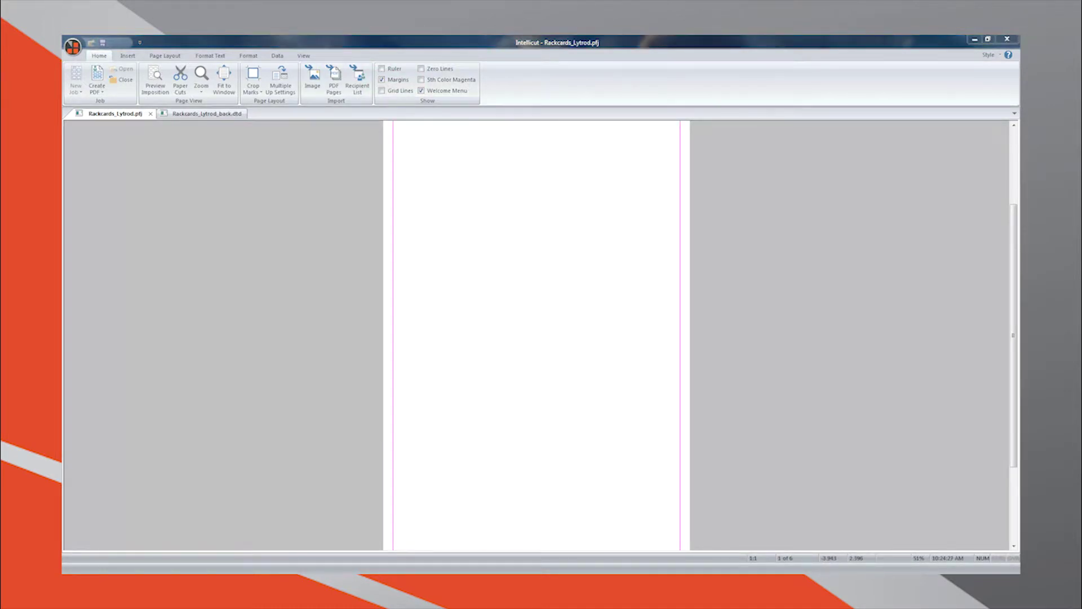
{"action": "left_click", "coordinate": [224, 80]}
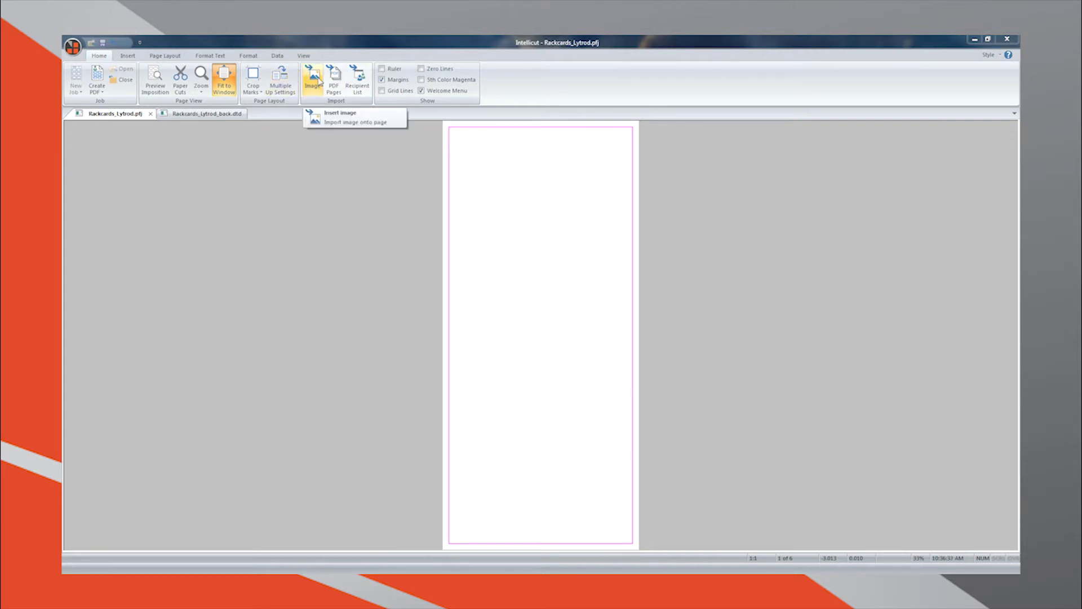
Import Product Cards_IntelliCut.pdf as artwork, agreeing to add the remaining pages.
{"action": "left_click", "coordinate": [318, 80]}
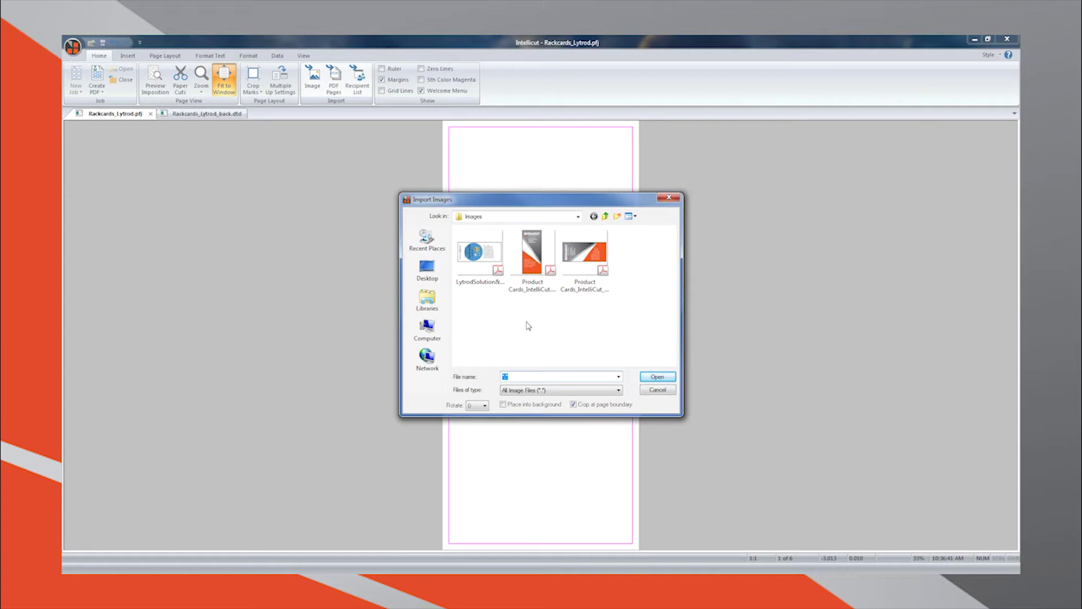
{"action": "left_click", "coordinate": [532, 288]}
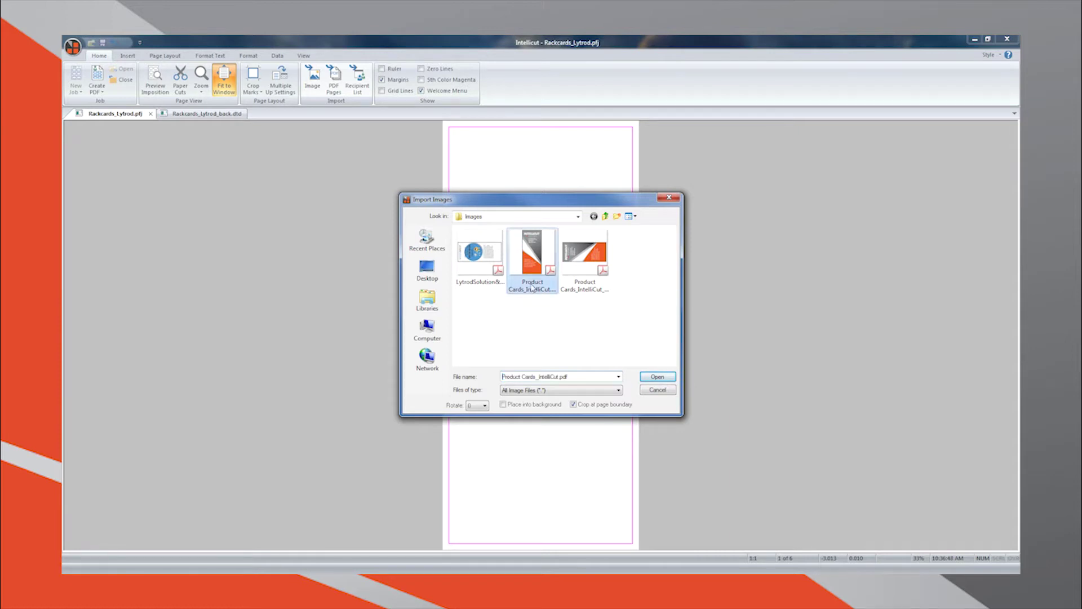
{"action": "left_click", "coordinate": [658, 378]}
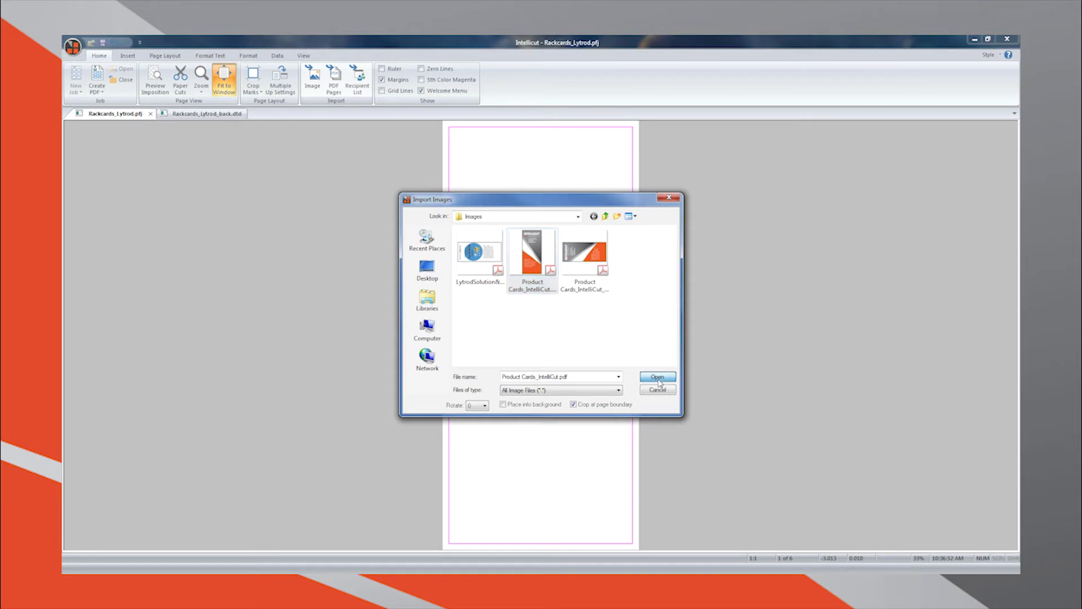
{"action": "left_click", "coordinate": [581, 330]}
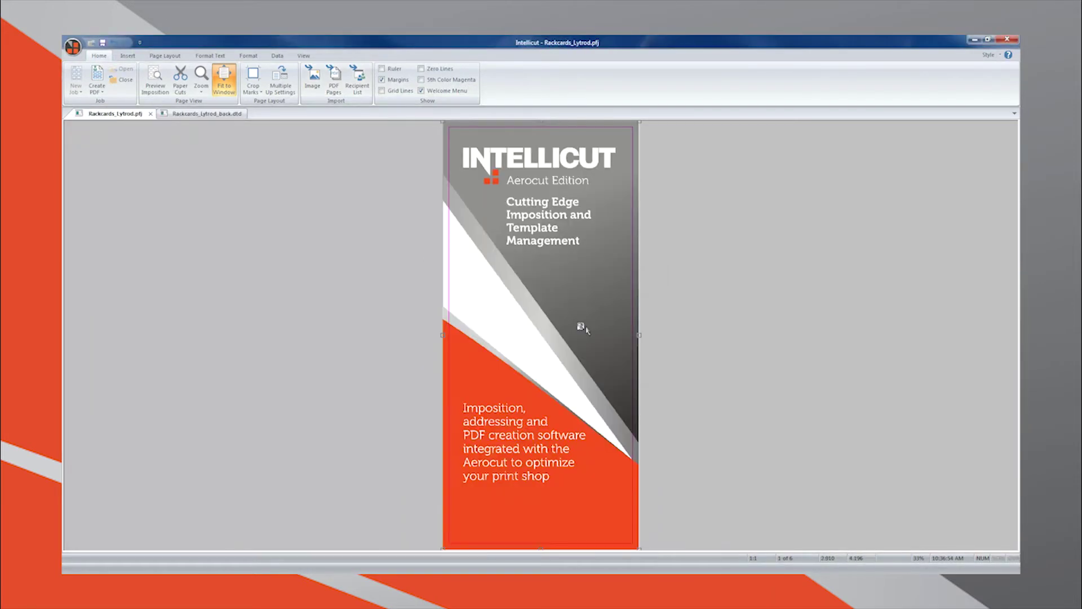
Compare the rack card's back and front sides.
{"action": "left_click", "coordinate": [214, 116]}
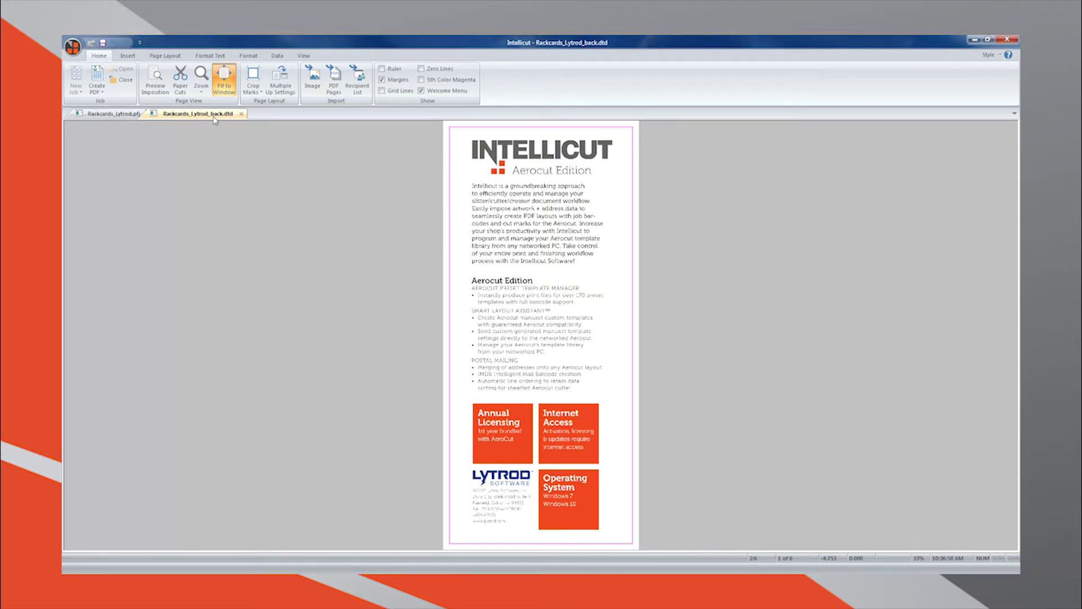
{"action": "left_click", "coordinate": [115, 115]}
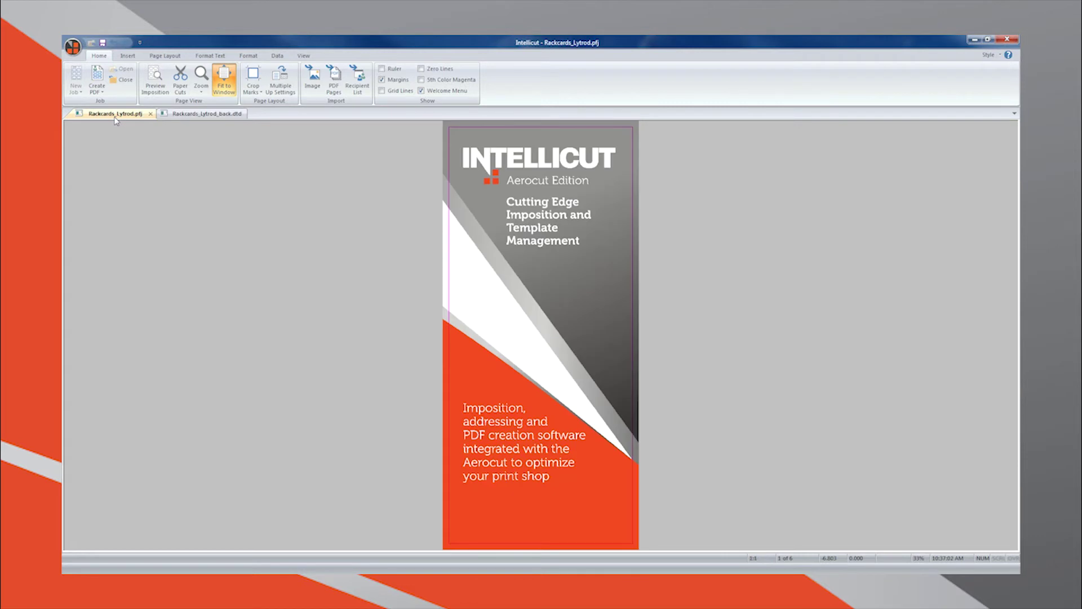
{"action": "left_click", "coordinate": [199, 115]}
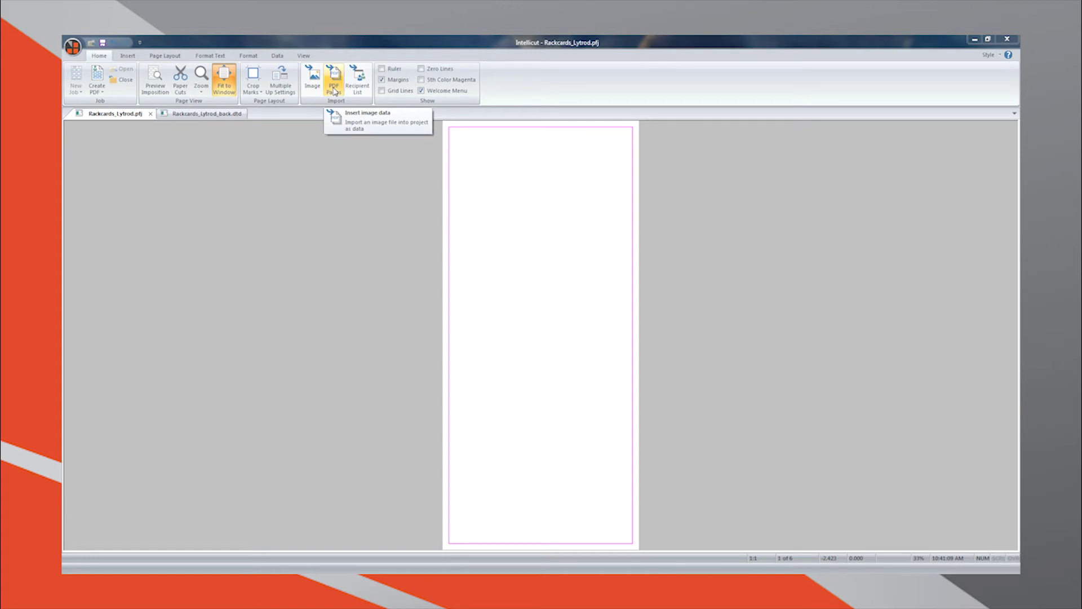
Import LytrodSolutionProductCards_125bleed.pdf as PDF page data, previewing several pages before confirming.
{"action": "left_click", "coordinate": [335, 90]}
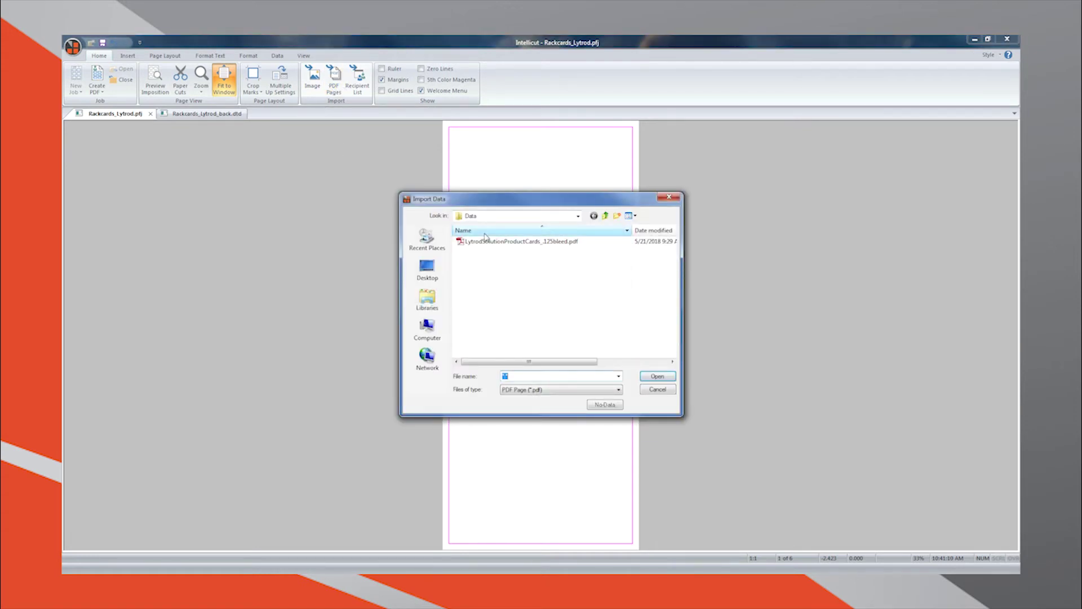
{"action": "left_click", "coordinate": [488, 242]}
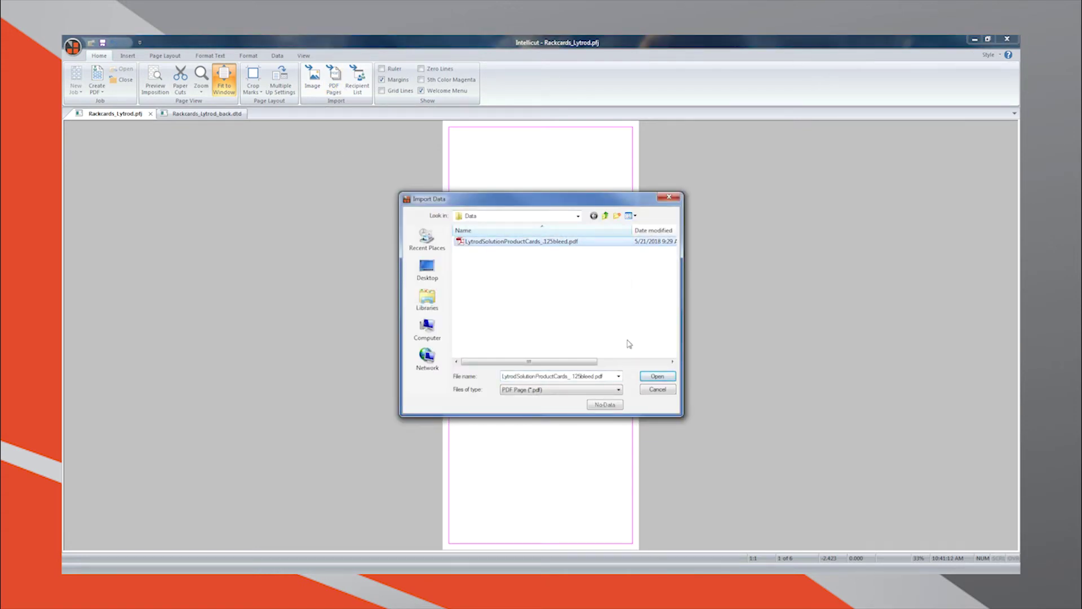
{"action": "left_click", "coordinate": [647, 376]}
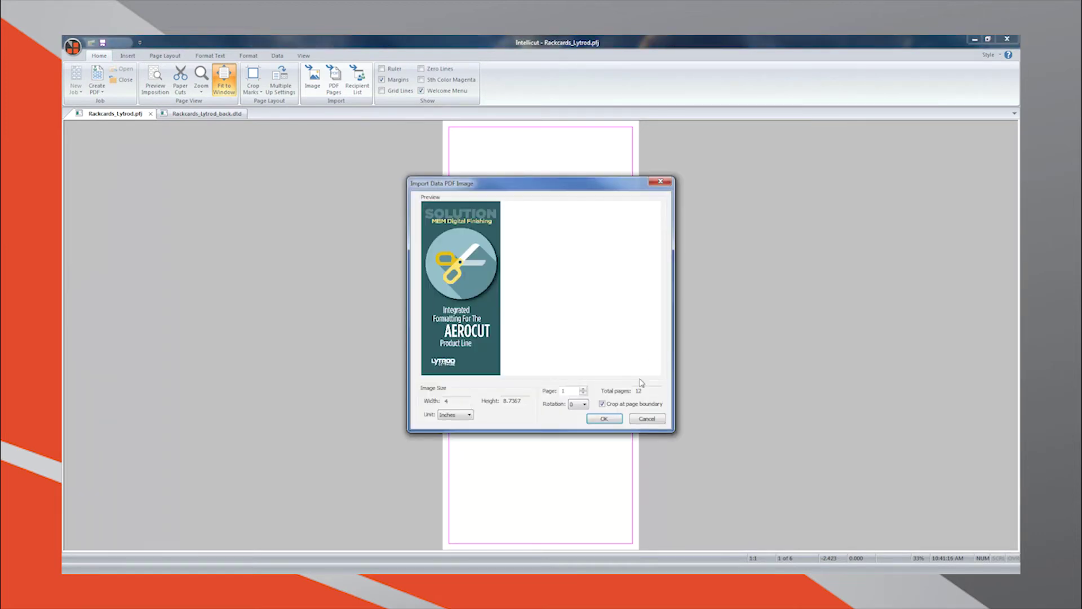
{"action": "left_click", "coordinate": [583, 389]}
{"action": "left_click", "coordinate": [583, 389]}
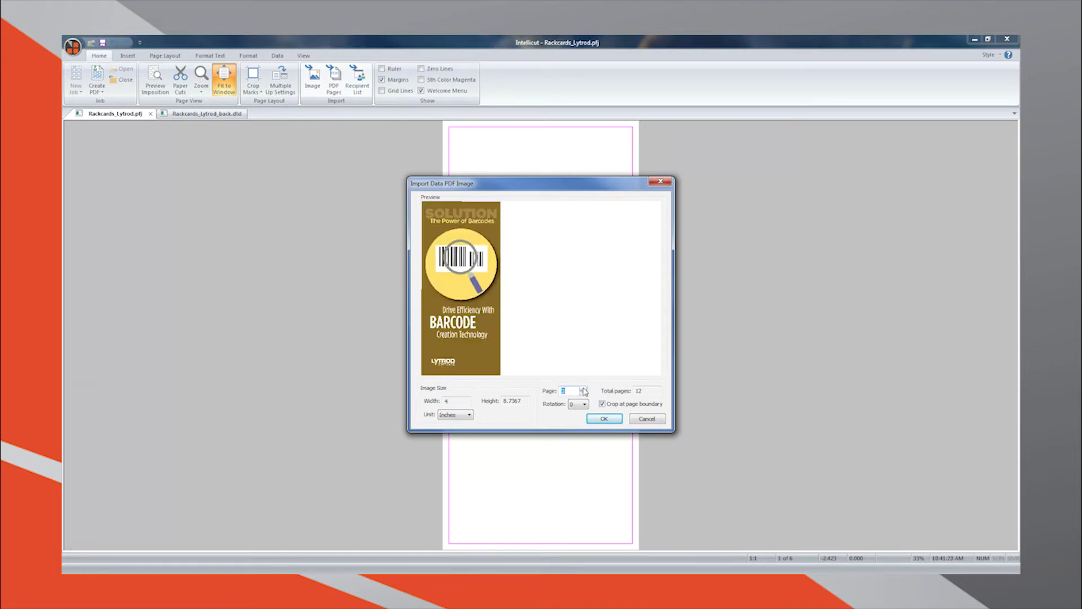
{"action": "left_click", "coordinate": [583, 389]}
{"action": "left_click", "coordinate": [584, 389]}
{"action": "left_click", "coordinate": [583, 388]}
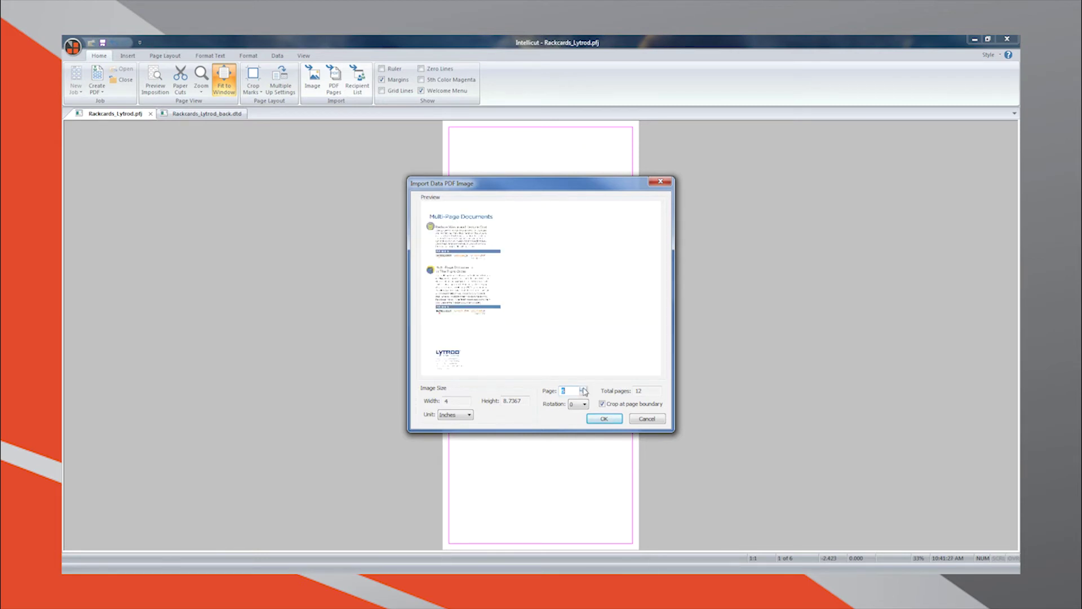
{"action": "left_click", "coordinate": [598, 419]}
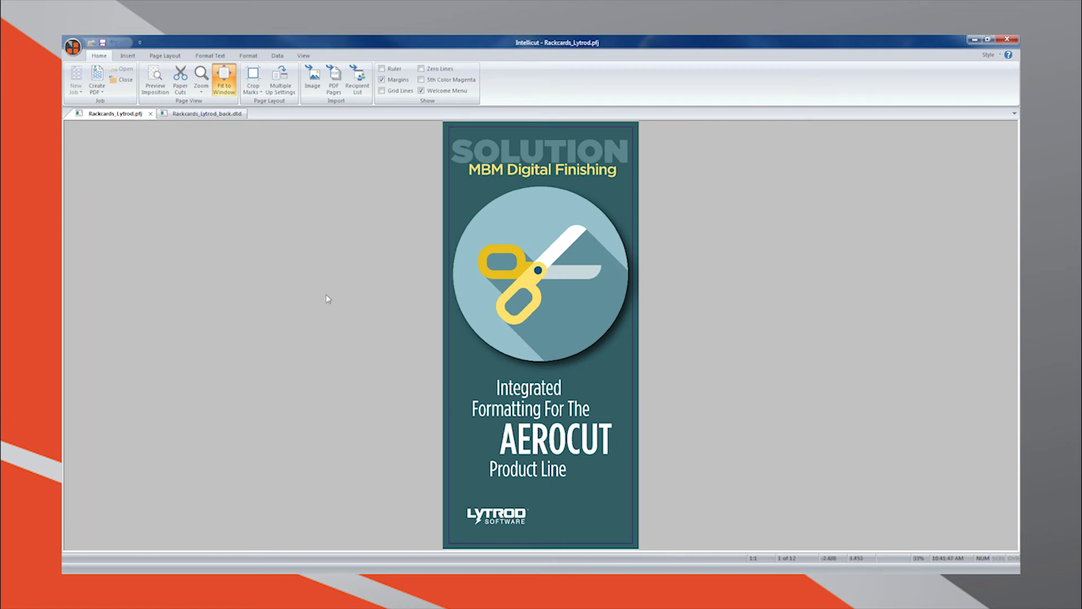
Check both card sides, then output the job as Rackcards_Lytrod.pdf in the Output folder.
{"action": "left_click", "coordinate": [198, 115]}
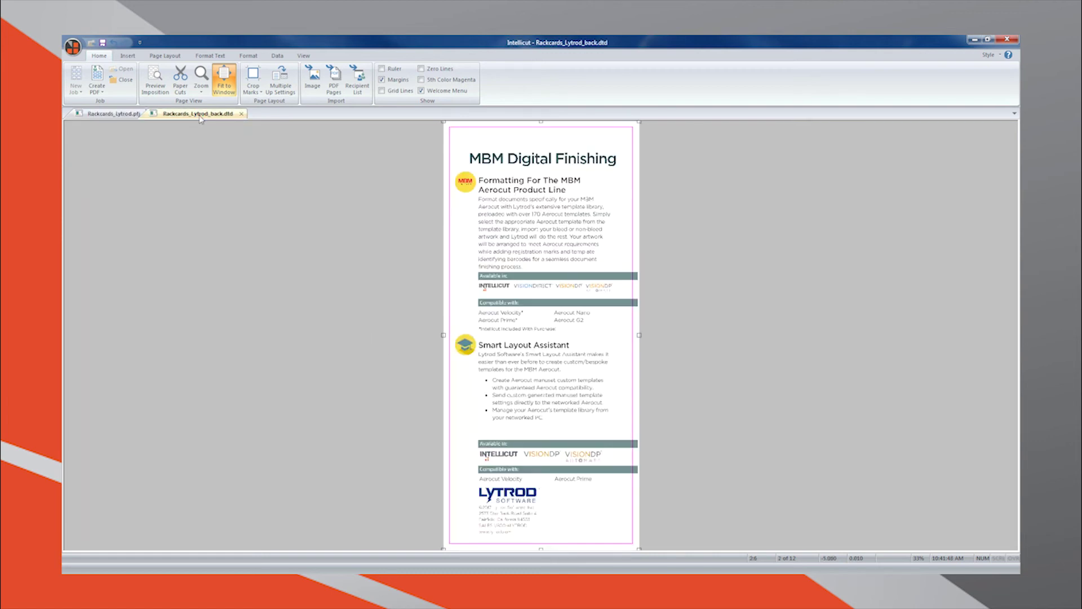
{"action": "left_click", "coordinate": [112, 115]}
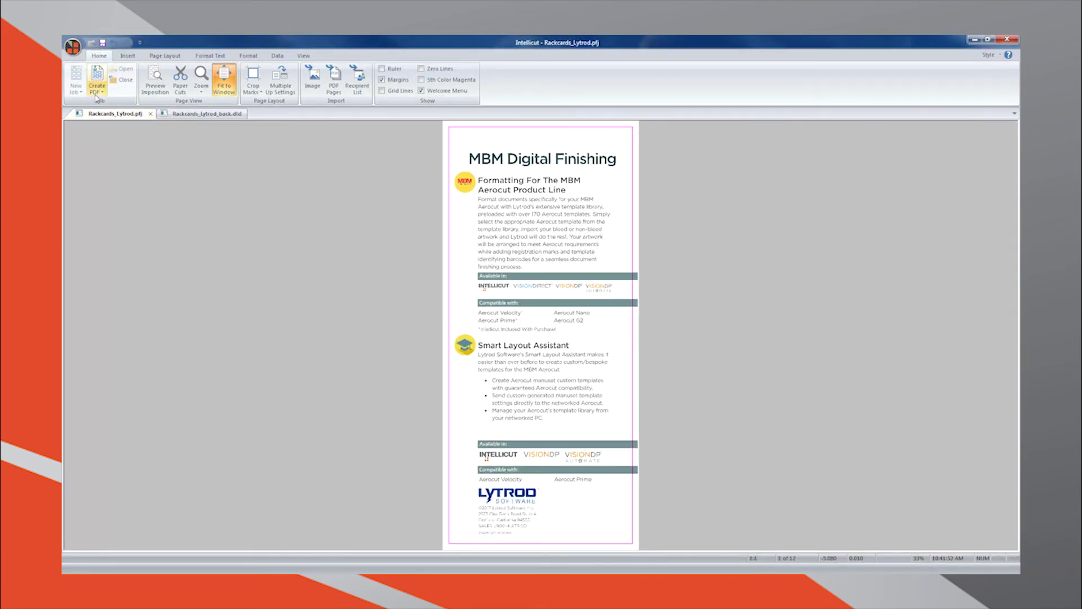
{"action": "left_click", "coordinate": [100, 90]}
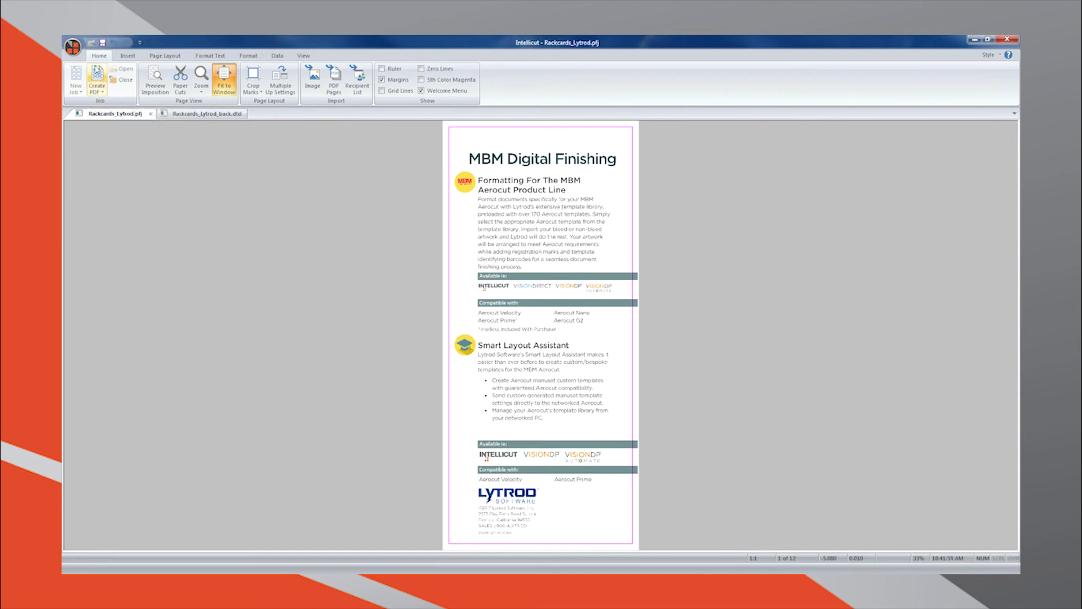
{"action": "left_click", "coordinate": [101, 83]}
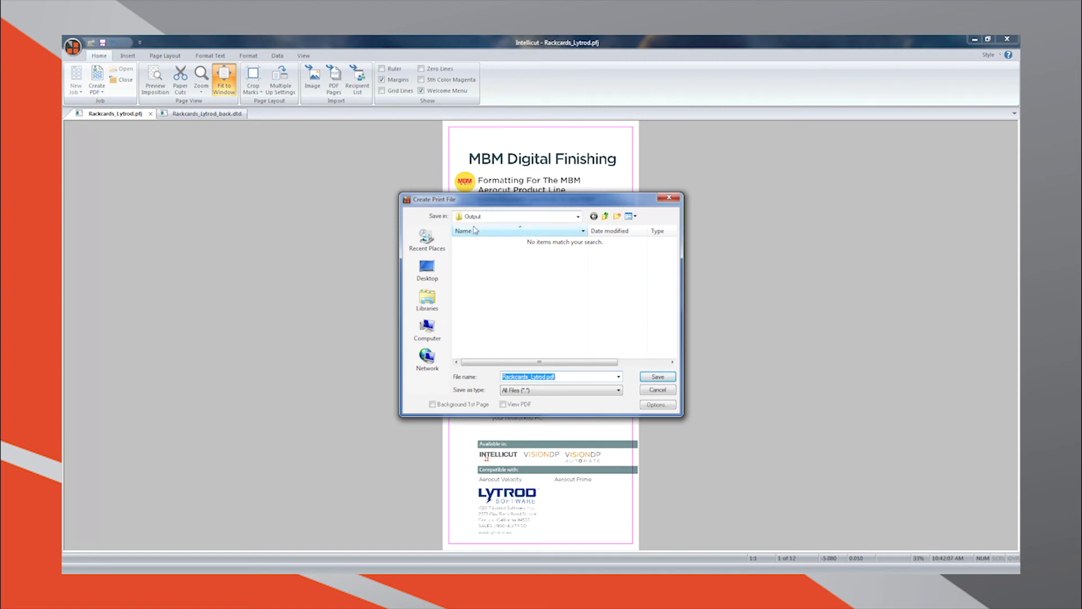
{"action": "left_click", "coordinate": [648, 380]}
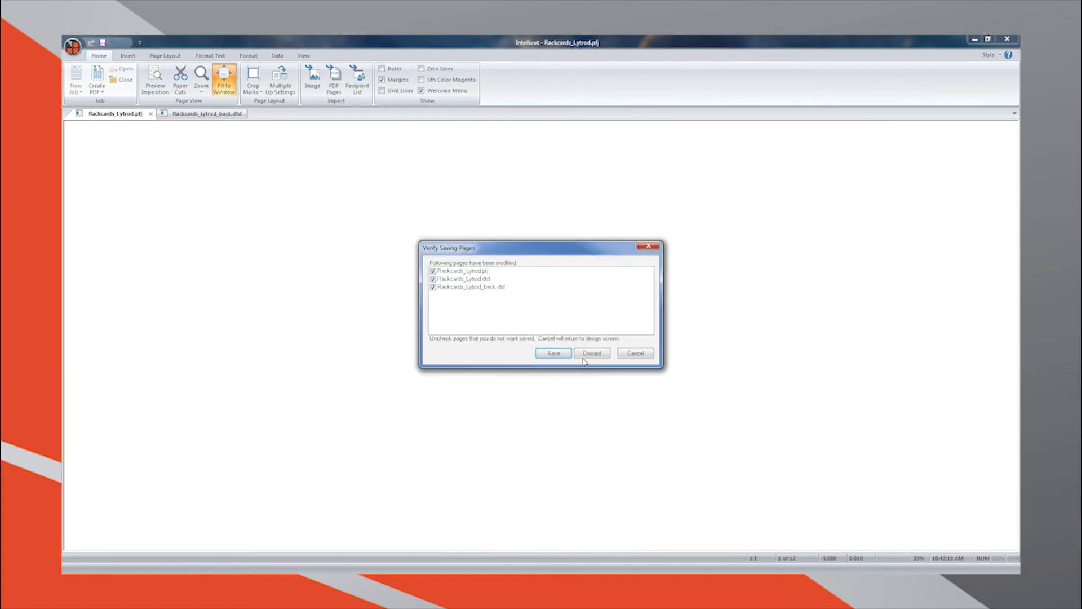
{"action": "left_click", "coordinate": [566, 356]}
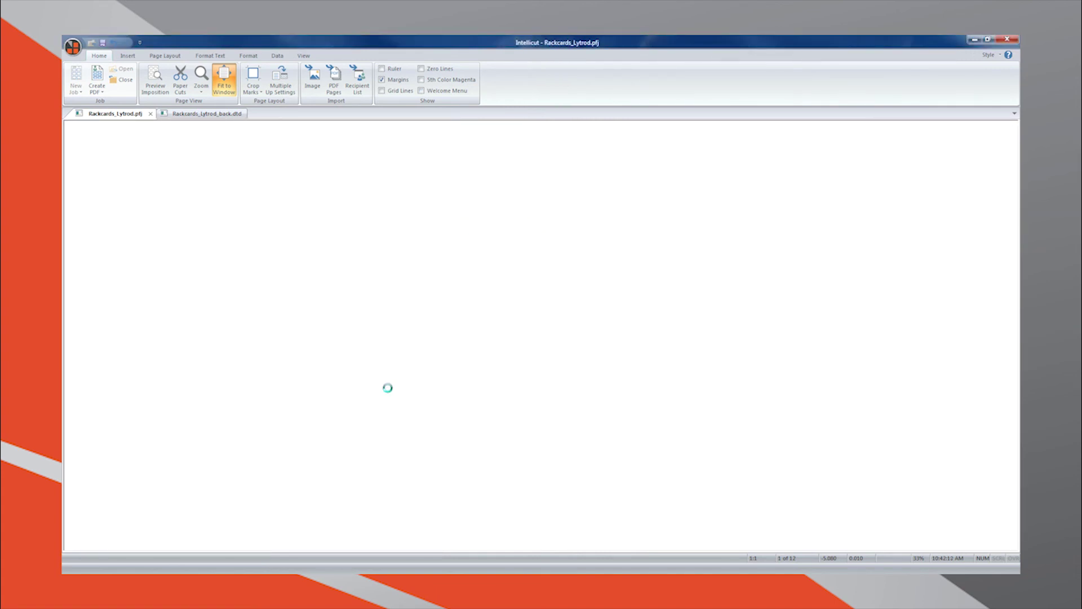
{"action": "left_click", "coordinate": [591, 332]}
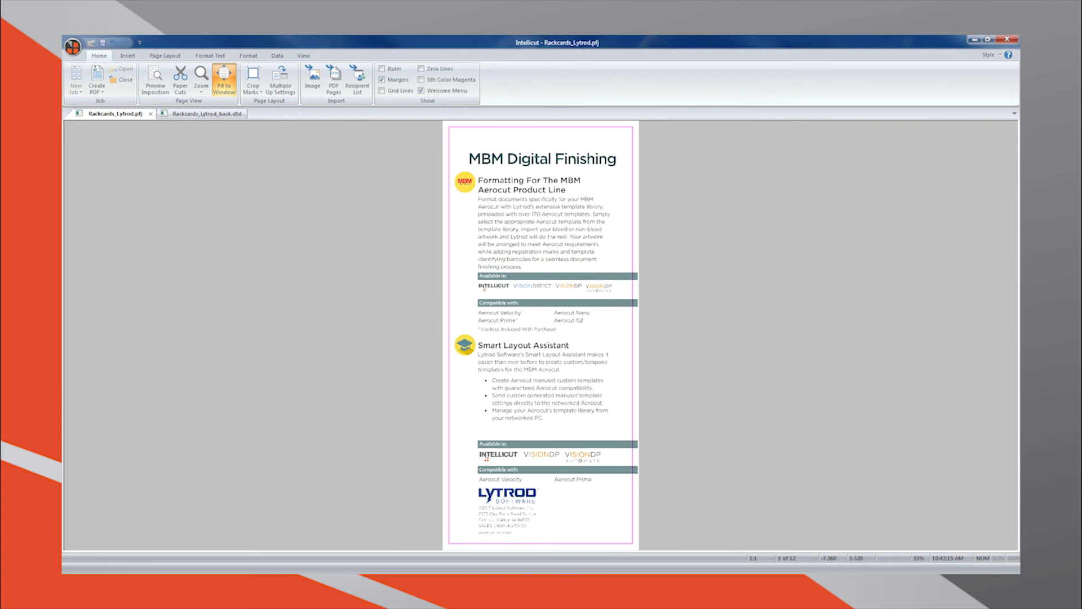